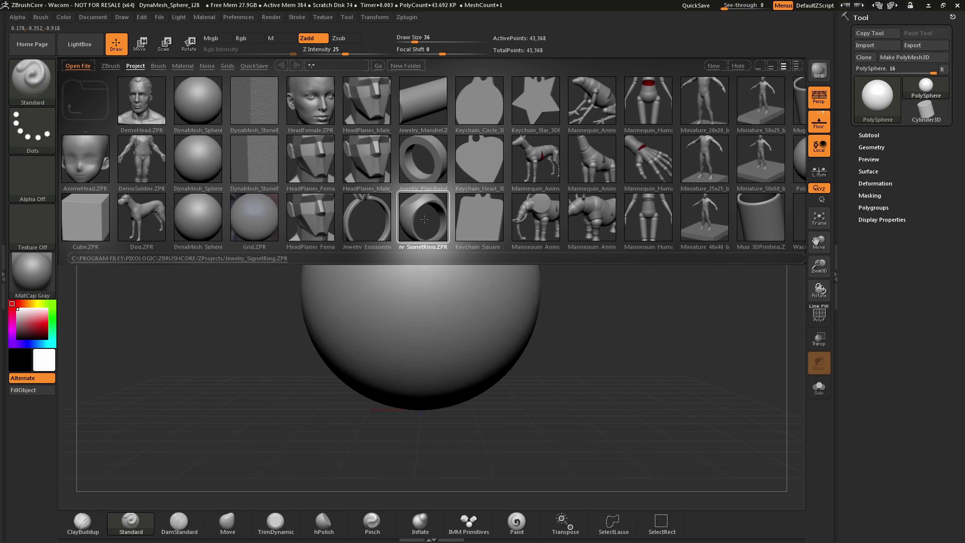
Open the Jewelry_SignetRing project from the sample projects
double_click(424, 220)
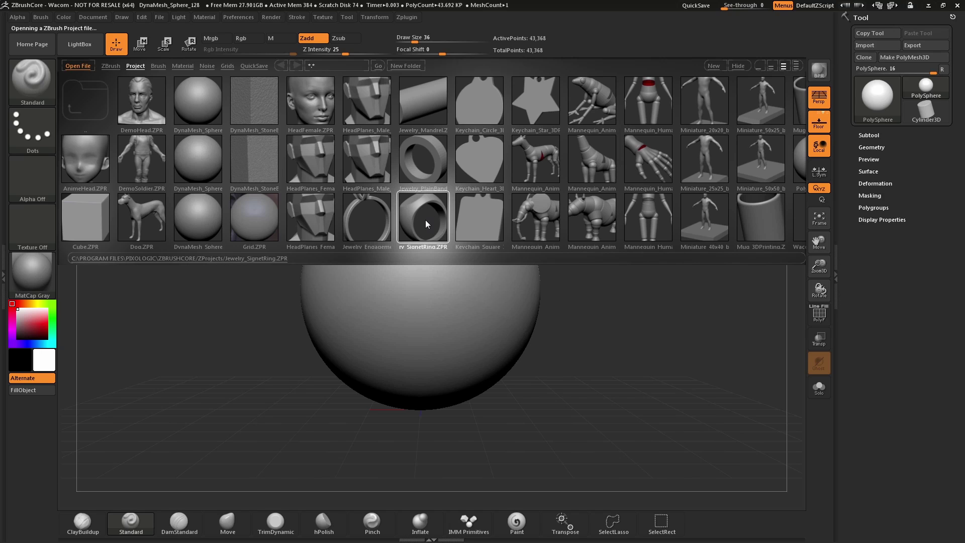
click(512, 300)
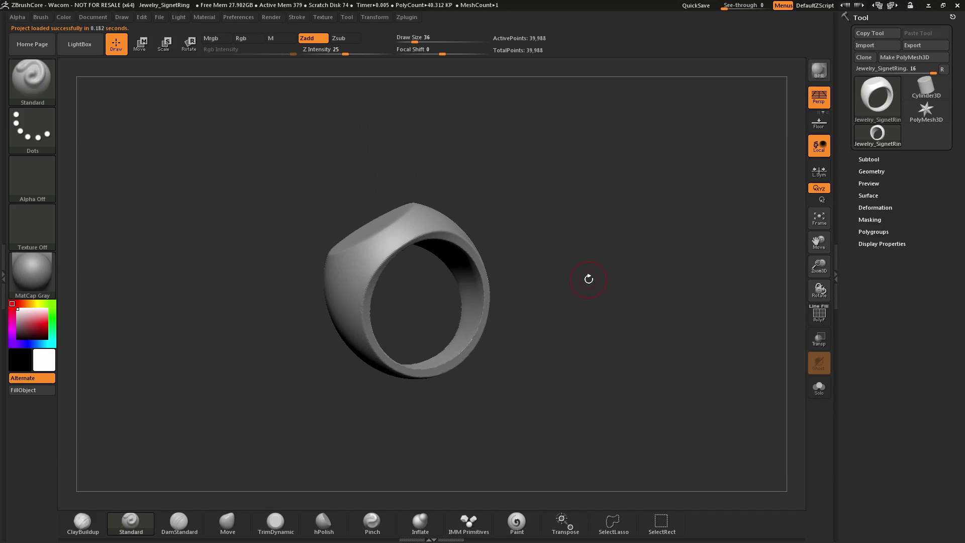
drag(574, 255, 493, 211)
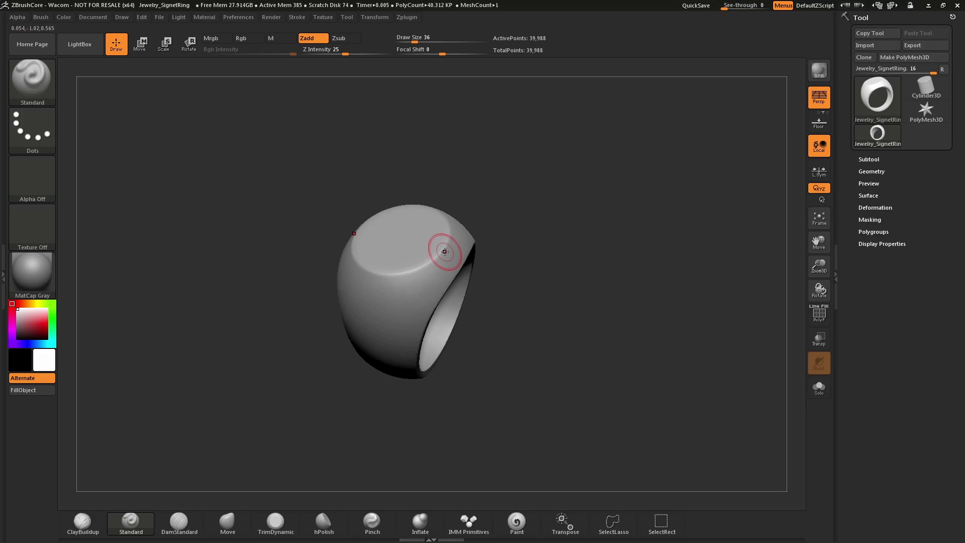
Switch to the ClayBuildup brush and undo the test stroke on the edge of the ring's flat top
drag(442, 243, 455, 244)
key(b)
key(c)
key(b)
key(ctrl+z)
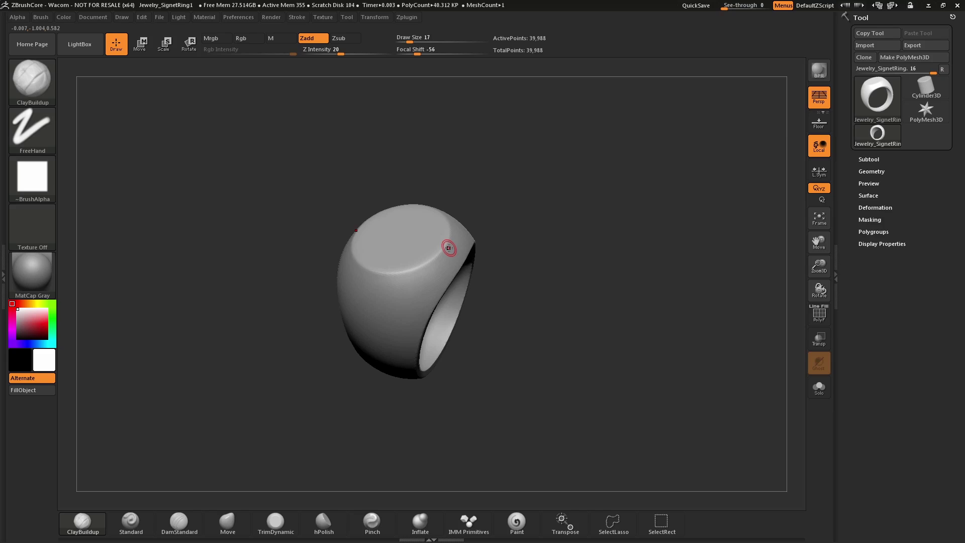
Dock the Transform palette in the side tray so the symmetry settings stay accessible
click(378, 16)
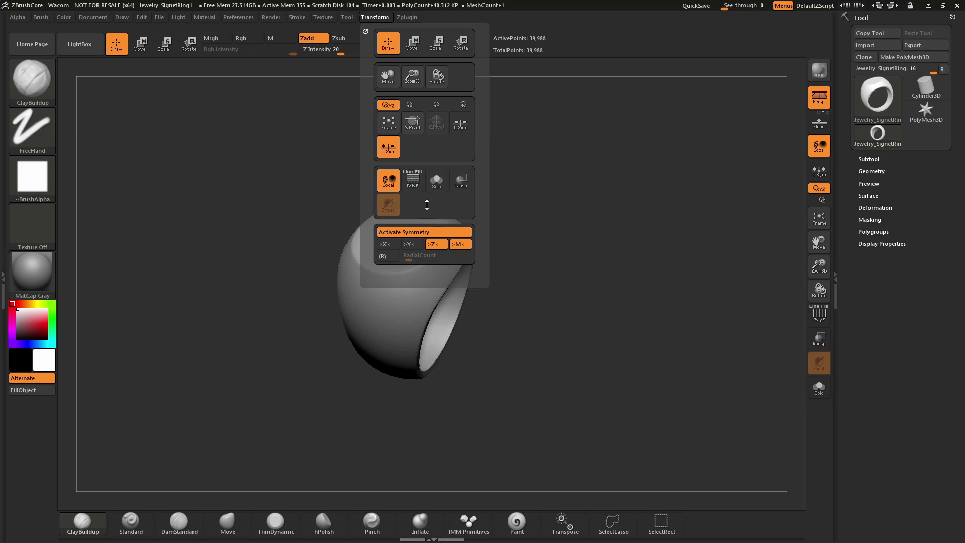
click(365, 32)
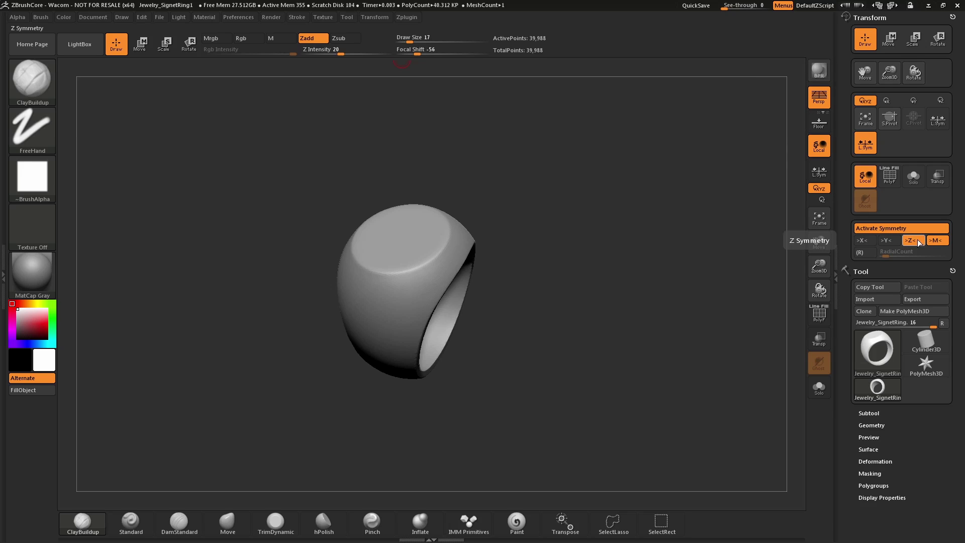
click(376, 18)
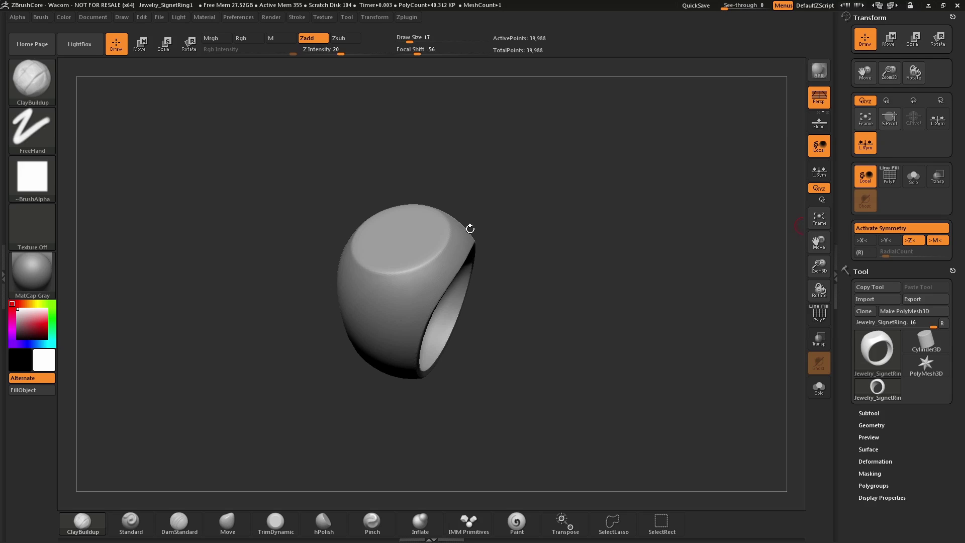
Change the symmetry axis from Z to Y and enable radial symmetry with a count of 8
drag(465, 190, 450, 250)
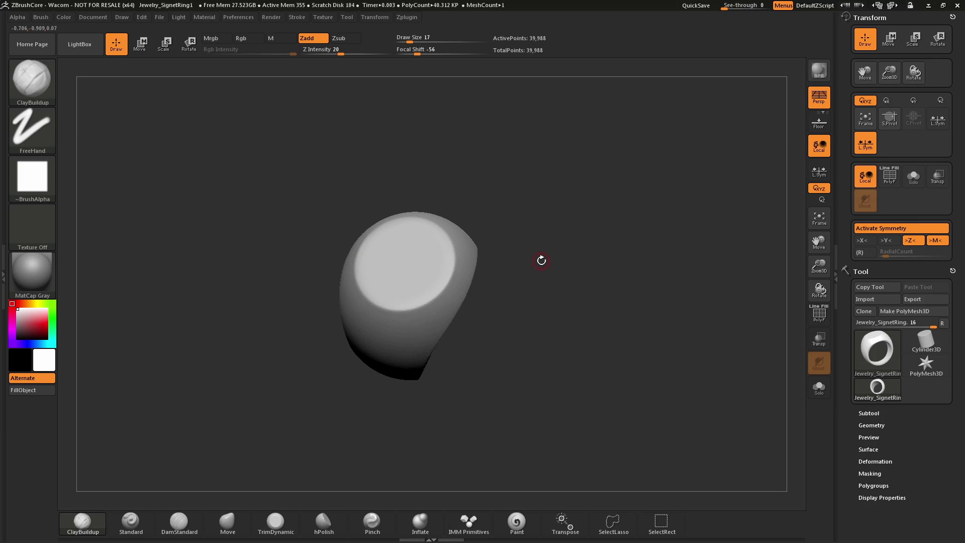
click(890, 241)
click(912, 240)
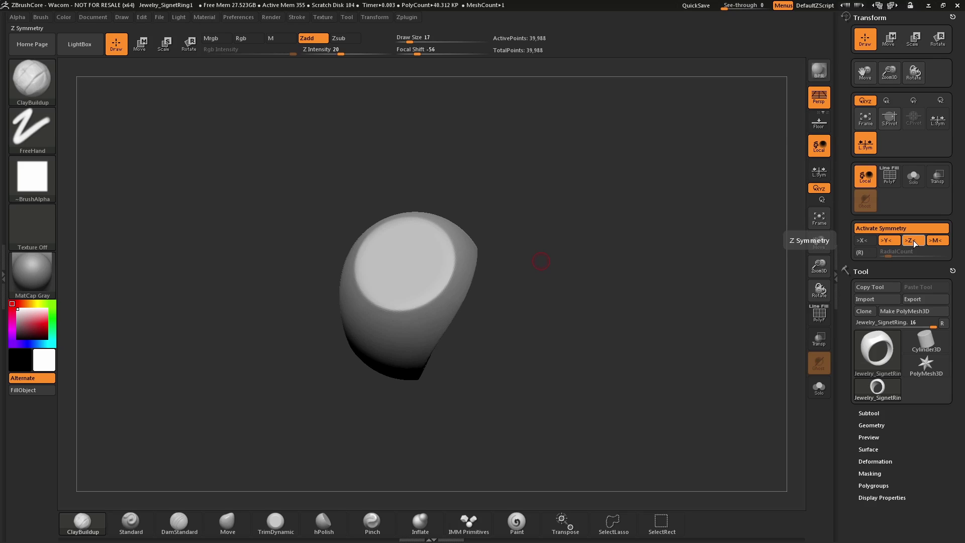
click(865, 253)
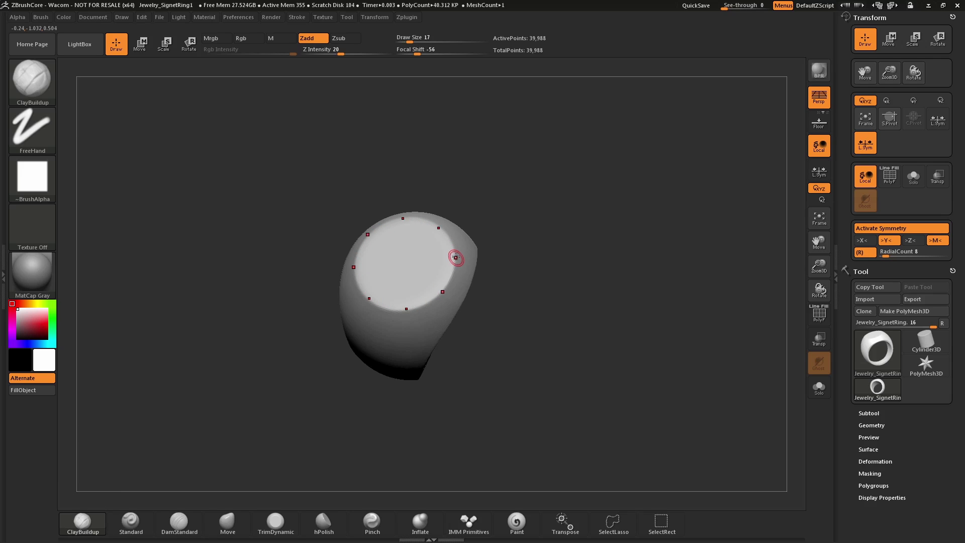
Sculpt curled ClayBuildup strokes across the rim of the ring's flat top with radial symmetry
mouse_move(442, 284)
mouse_down()
mouse_move(439, 301)
mouse_move(453, 290)
mouse_up()
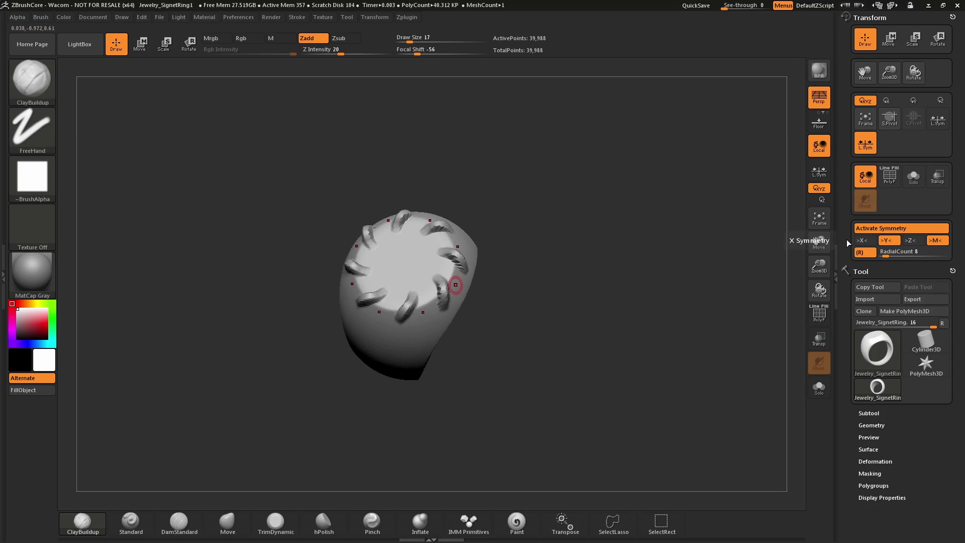
drag(436, 287, 428, 287)
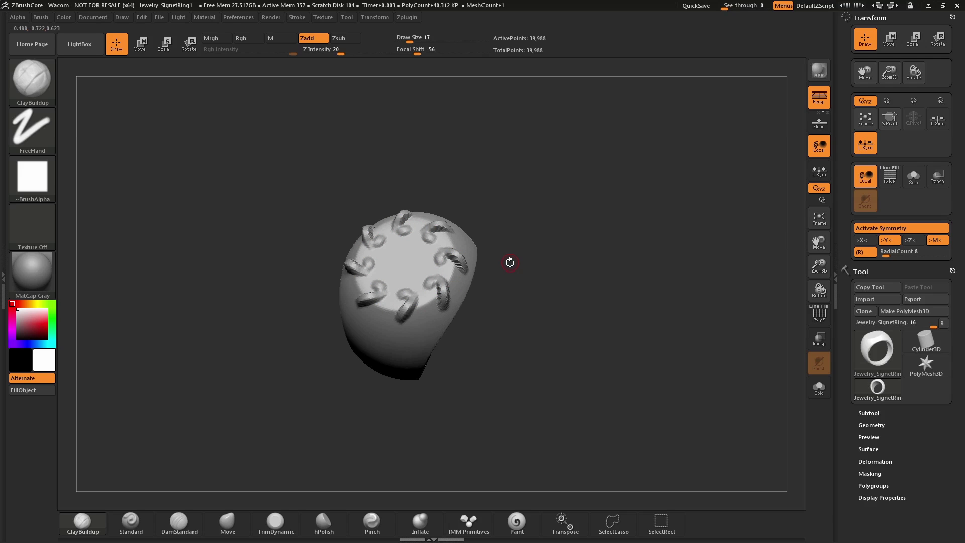
Try ClayBuildup strokes around the ring's crown with the radial count set to 16
click(886, 254)
text(16)
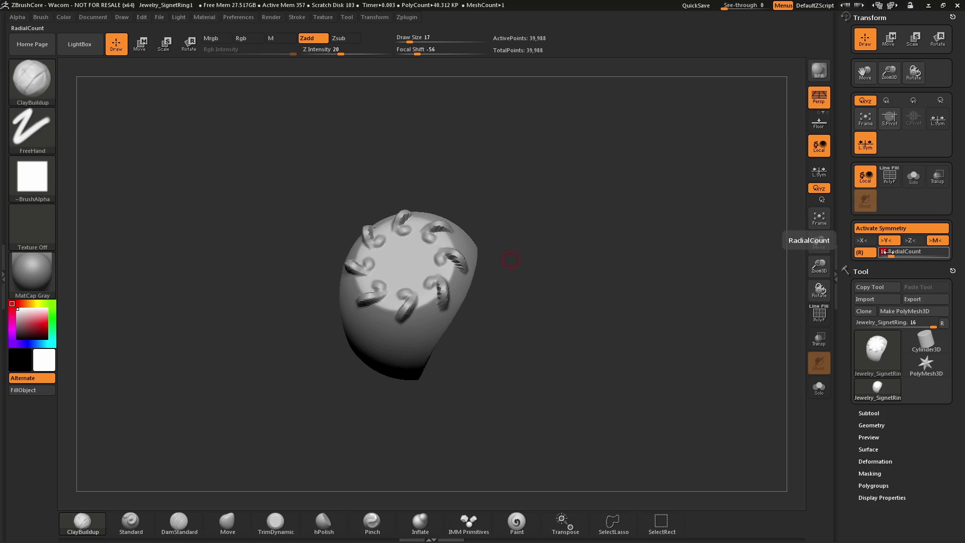
key(Return)
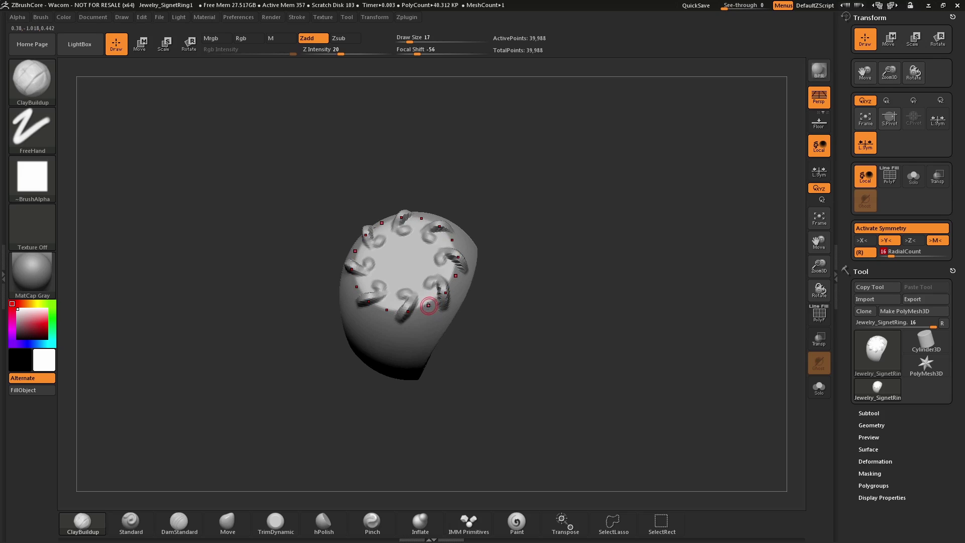
mouse_move(426, 315)
mouse_down()
mouse_move(423, 330)
mouse_move(431, 296)
mouse_up()
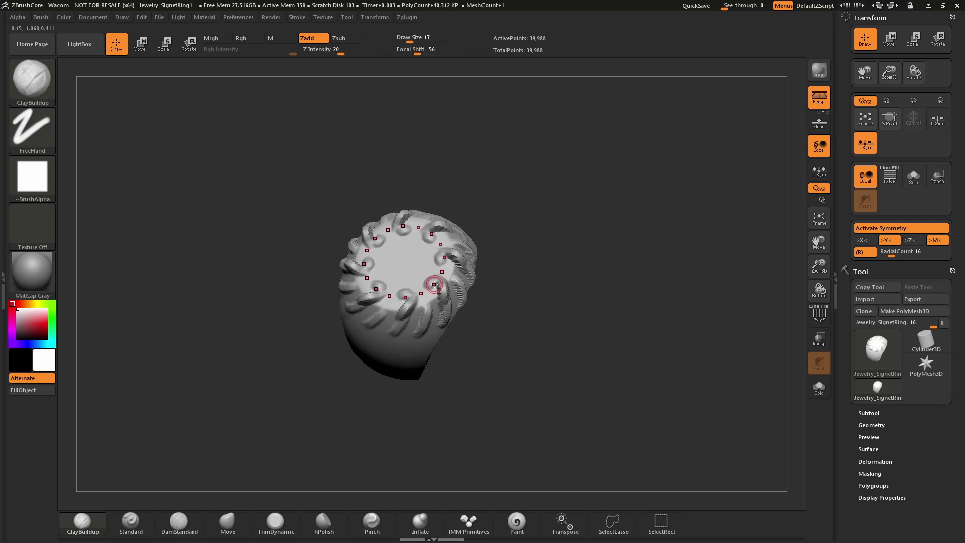
Undo the 16-fold strokes and set the radial count back to 8
key(ctrl+z)
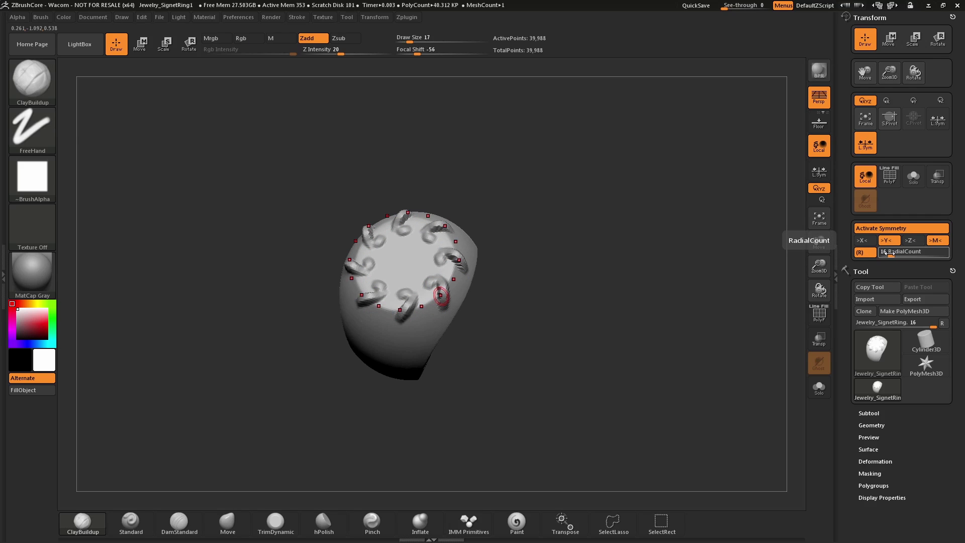
drag(887, 254, 886, 254)
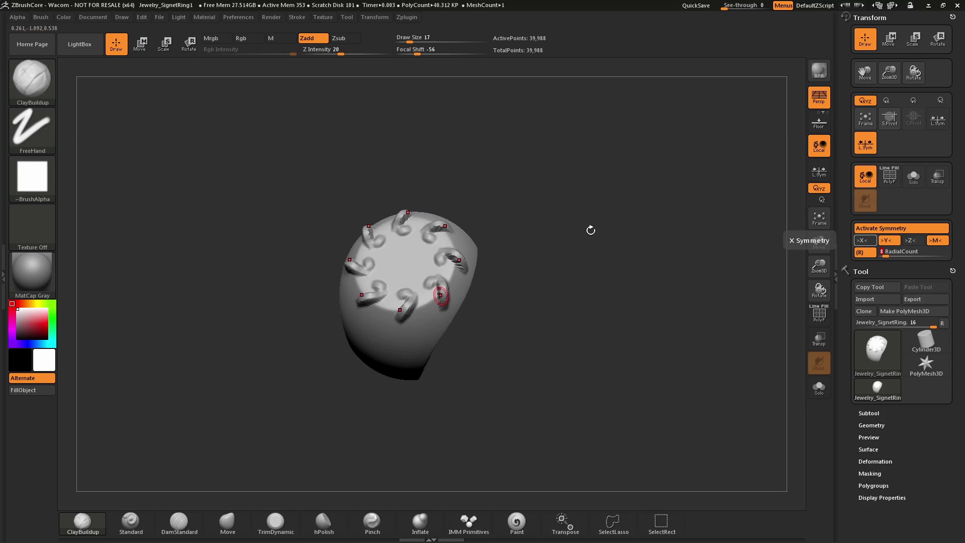
Build up the curled strokes into a circle of eight full petals around the rim of the ring's top
mouse_move(534, 252)
mouse_down()
mouse_move(518, 219)
mouse_move(525, 211)
mouse_move(528, 239)
mouse_up()
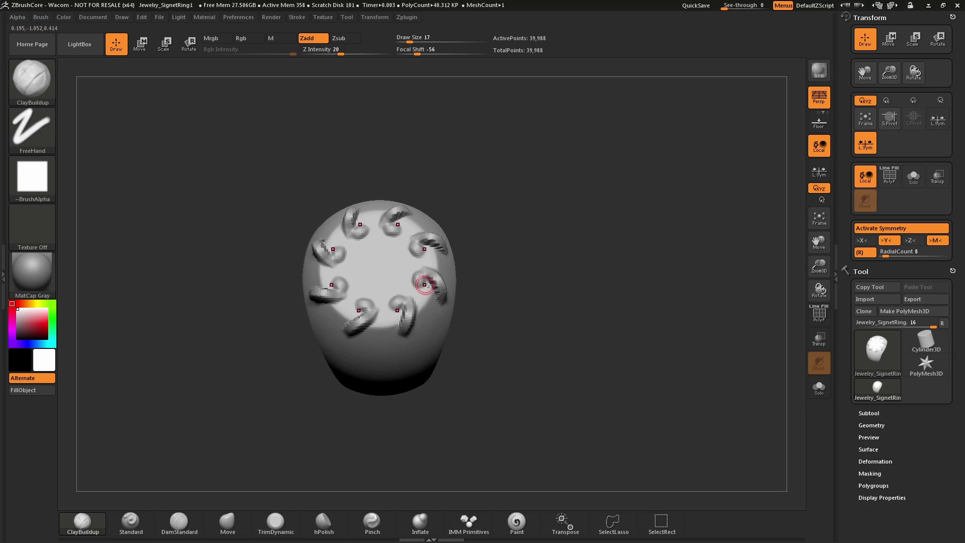
drag(488, 249, 480, 269)
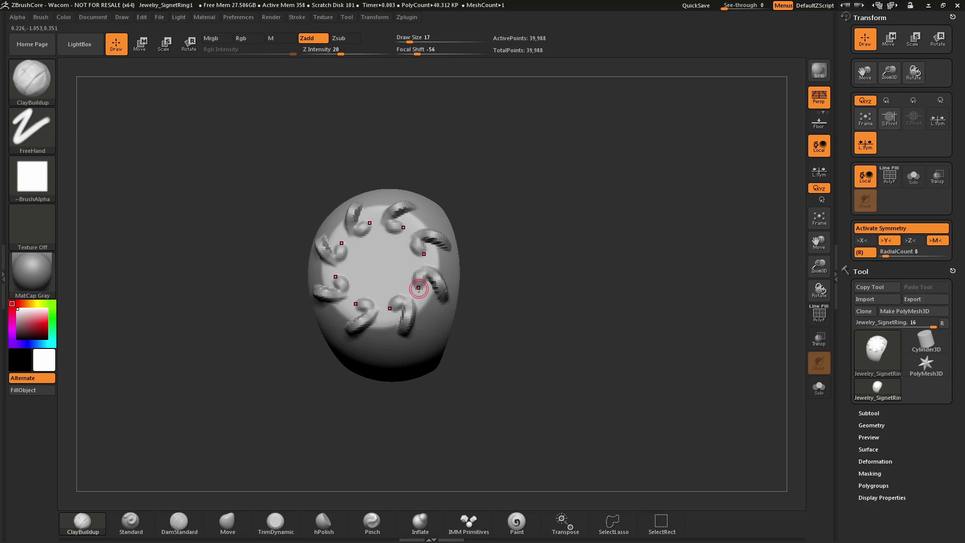
mouse_move(419, 285)
mouse_down()
mouse_move(431, 304)
mouse_move(437, 282)
mouse_move(443, 297)
mouse_move(433, 273)
mouse_move(437, 311)
mouse_up()
mouse_move(425, 279)
mouse_down()
mouse_move(435, 310)
mouse_move(440, 297)
mouse_up()
drag(486, 224, 505, 201)
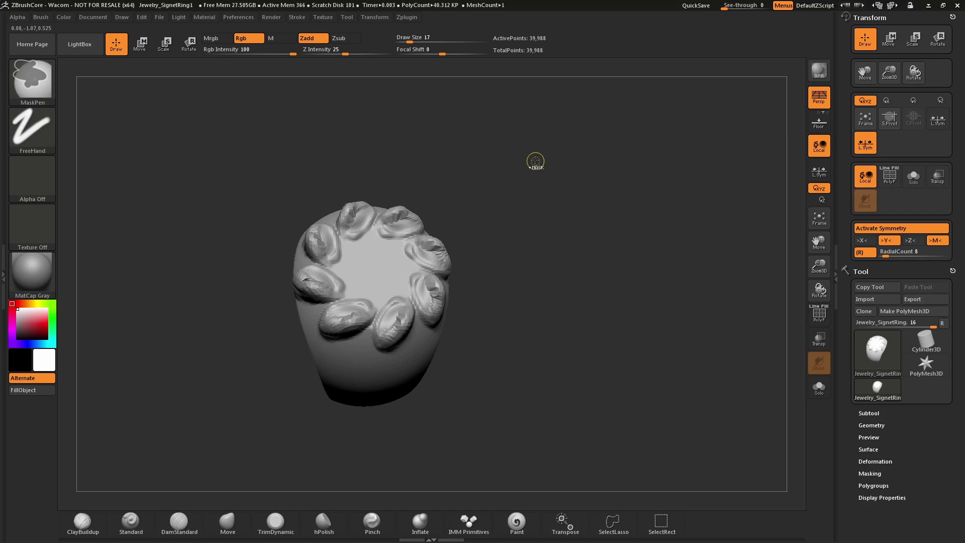
Remesh the ring with DynaMesh and smooth the surfaces of the eight rim petals
ctrl+drag(537, 157, 683, 277)
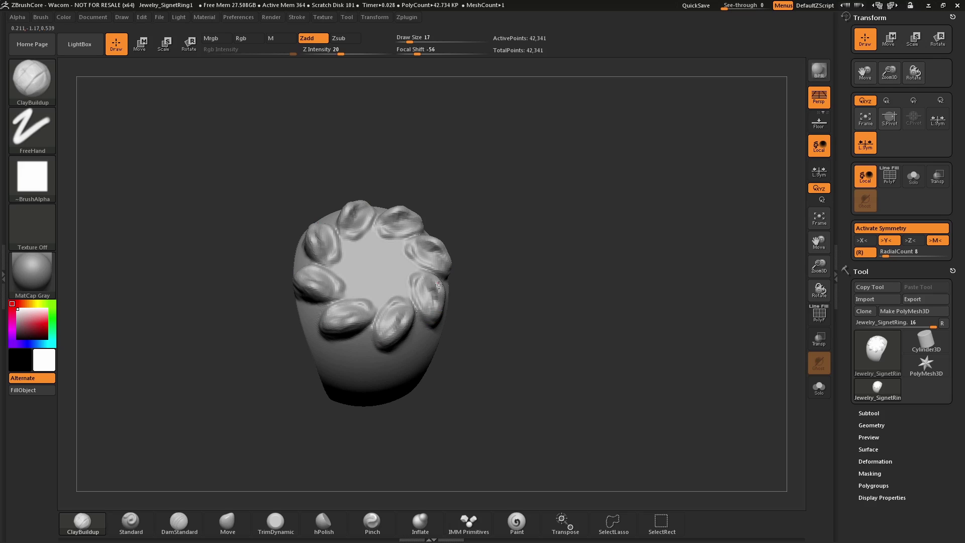
key(shift)
mouse_move(435, 309)
shift+mouse_down()
mouse_move(427, 289)
mouse_move(430, 312)
mouse_move(438, 299)
mouse_move(430, 292)
mouse_move(432, 301)
shift+mouse_up()
drag(465, 254, 478, 240)
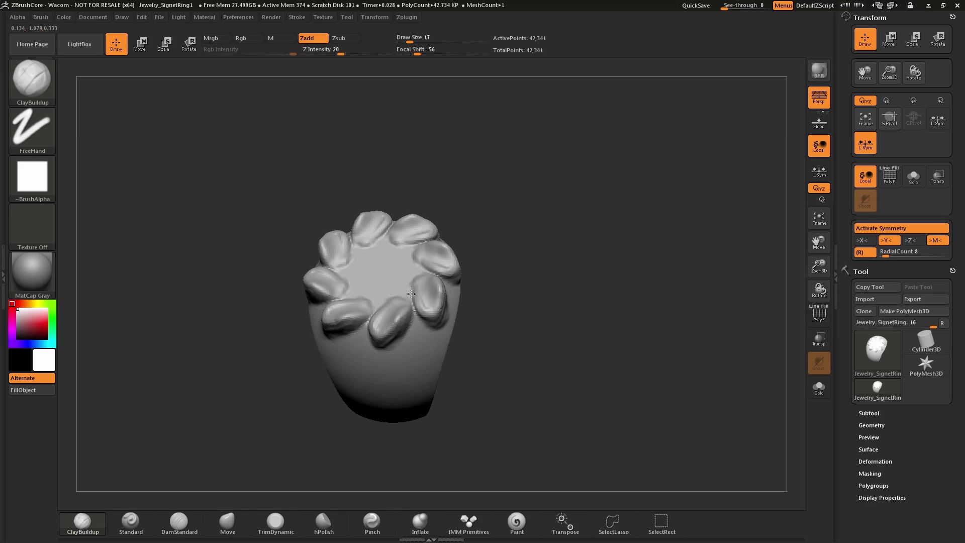
Refine the shape of the outer petals with ClayBuildup strokes along their inner and outer edges
mouse_move(421, 291)
mouse_down()
mouse_move(435, 285)
mouse_move(429, 307)
mouse_move(436, 292)
mouse_move(433, 302)
mouse_up()
drag(508, 225, 466, 229)
mouse_move(441, 312)
mouse_down()
mouse_move(450, 302)
mouse_move(449, 322)
mouse_move(438, 297)
mouse_move(444, 312)
mouse_move(446, 302)
mouse_up()
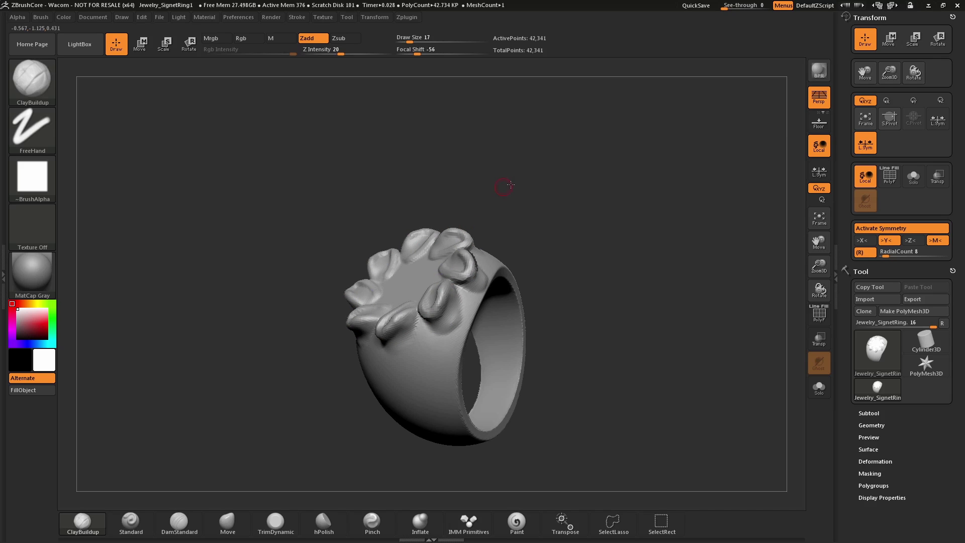
Sculpt and smooth an inner circle of eight smaller petals with a round bud at the flower's centre
drag(504, 185, 511, 221)
drag(399, 286, 410, 293)
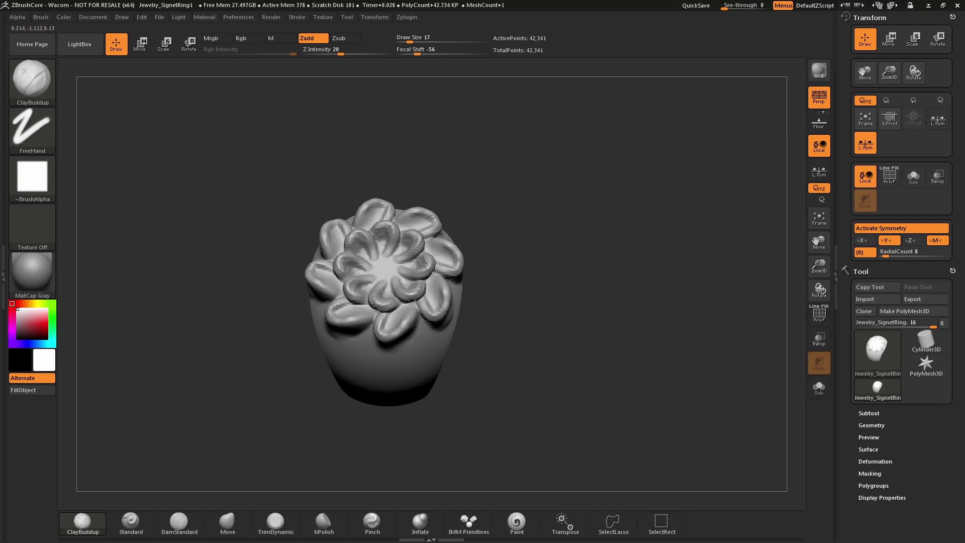
mouse_move(399, 277)
shift+mouse_down()
mouse_move(383, 294)
mouse_move(378, 287)
shift+mouse_up()
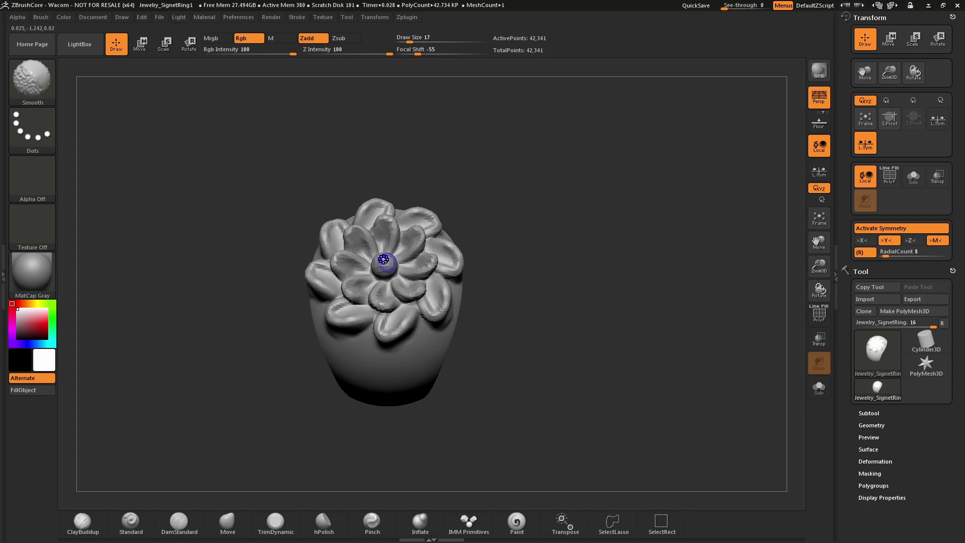
drag(512, 231, 426, 285)
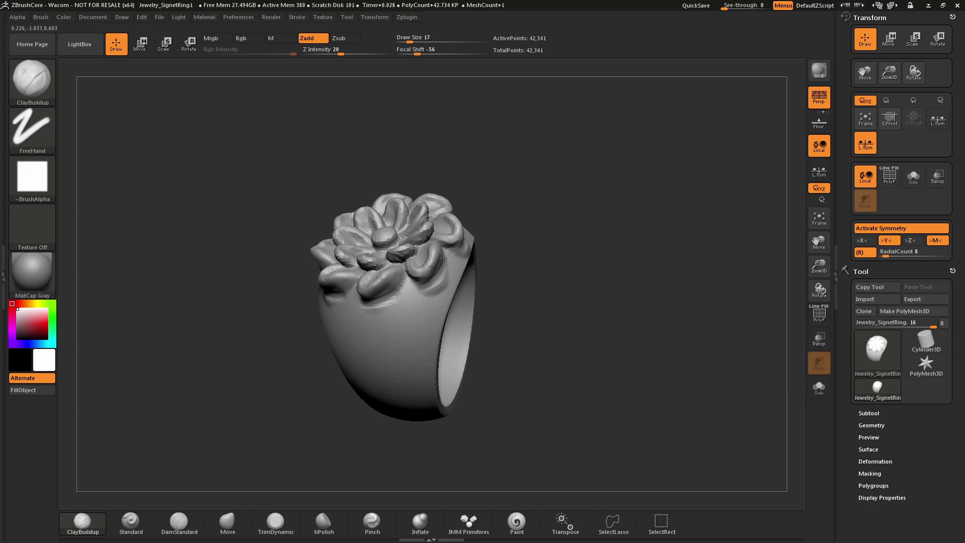
Remesh the ring and sculpt a lower layer of petals beneath the outer ones with ClayBuildup
key(shift)
drag(505, 175, 517, 245)
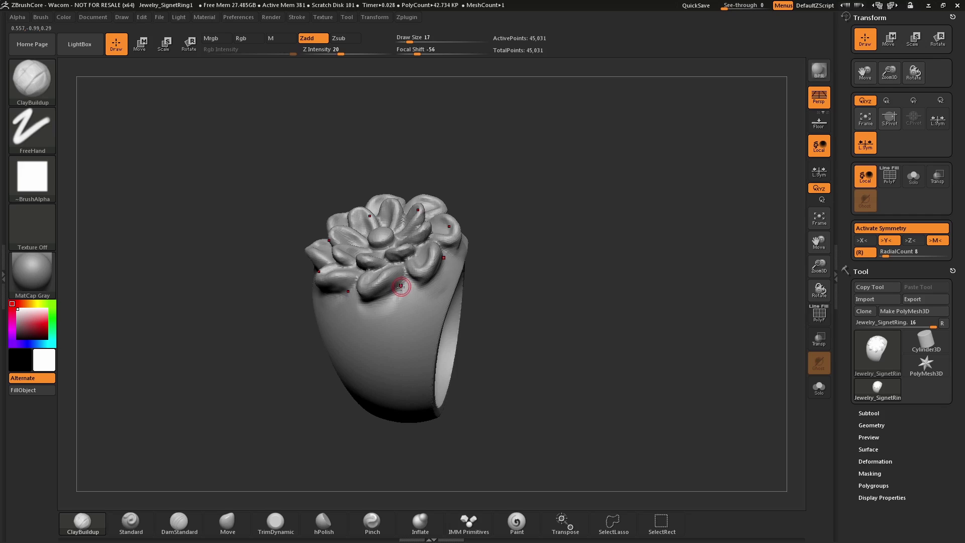
mouse_move(400, 303)
mouse_down()
mouse_move(409, 327)
mouse_move(417, 280)
mouse_move(405, 304)
mouse_move(404, 283)
mouse_move(402, 295)
mouse_move(408, 289)
mouse_move(413, 317)
mouse_move(402, 283)
mouse_move(375, 314)
mouse_move(381, 322)
mouse_move(385, 301)
mouse_move(378, 316)
mouse_move(372, 306)
mouse_move(378, 313)
mouse_move(382, 299)
mouse_up()
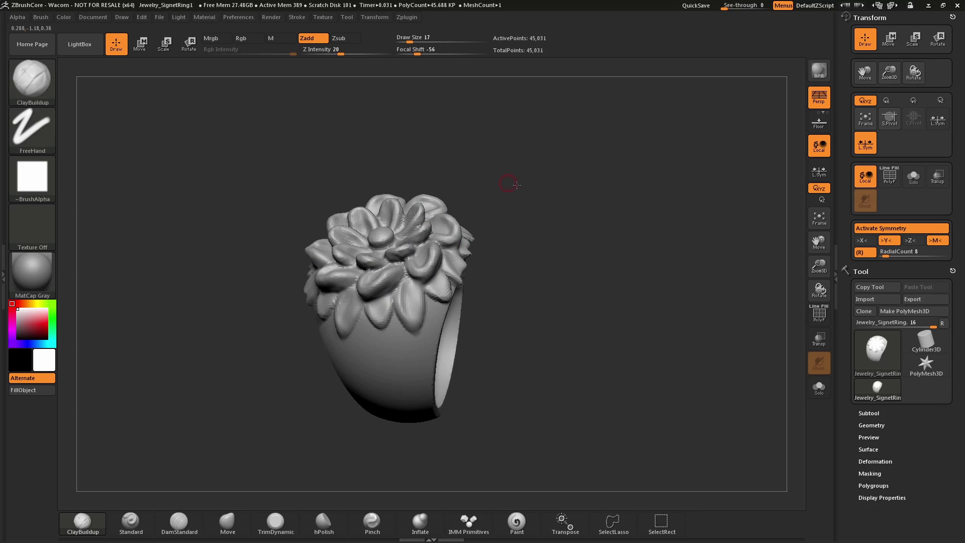
mouse_move(512, 185)
mouse_down()
mouse_move(528, 190)
mouse_move(496, 253)
mouse_up()
mouse_move(463, 289)
mouse_down()
mouse_move(460, 317)
mouse_move(451, 296)
mouse_move(459, 306)
mouse_move(463, 274)
mouse_up()
mouse_move(561, 153)
mouse_down()
mouse_move(557, 176)
mouse_move(534, 176)
mouse_up()
mouse_move(459, 288)
mouse_down()
mouse_move(473, 288)
mouse_move(474, 274)
mouse_move(471, 285)
mouse_move(466, 272)
mouse_move(437, 270)
mouse_move(438, 260)
mouse_up()
alt+drag(548, 211, 577, 180)
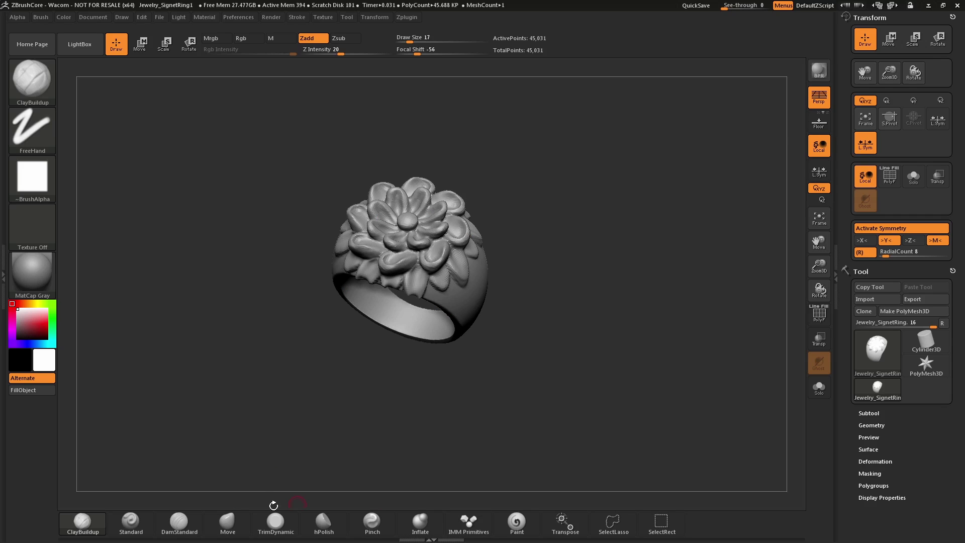
Carve definition into the petals and the gaps between them with the DamStandard brush
click(182, 524)
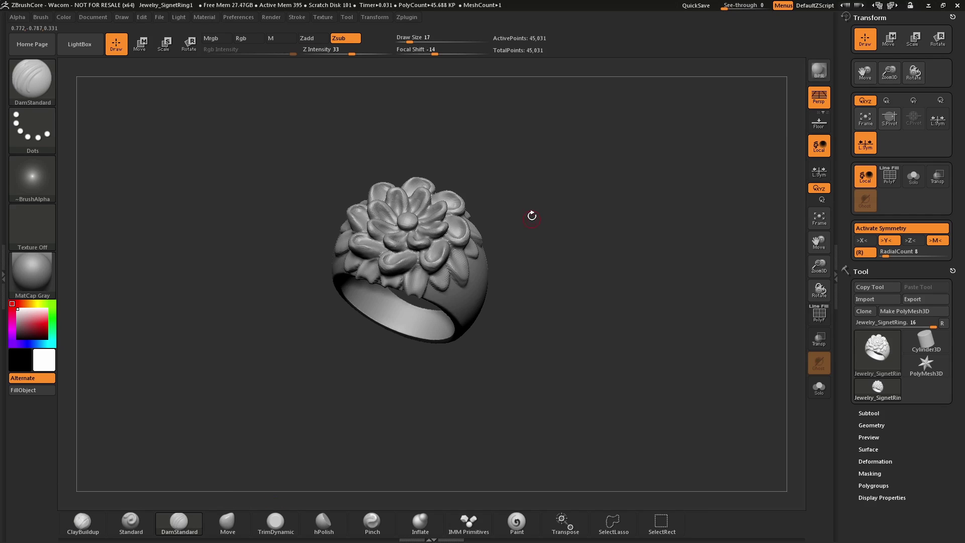
mouse_move(533, 215)
alt+mouse_down()
mouse_move(547, 217)
mouse_move(452, 283)
alt+mouse_up()
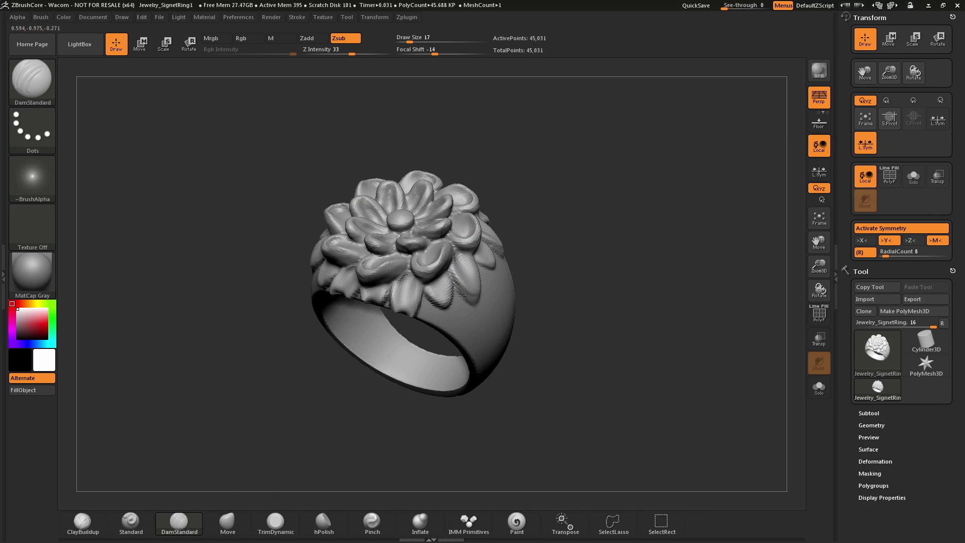
drag(543, 199, 463, 291)
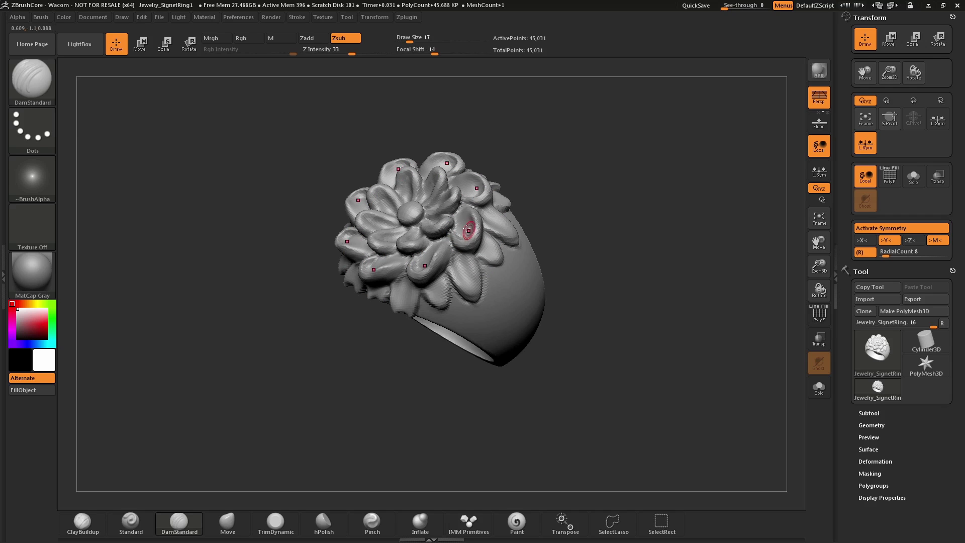
drag(539, 142, 450, 215)
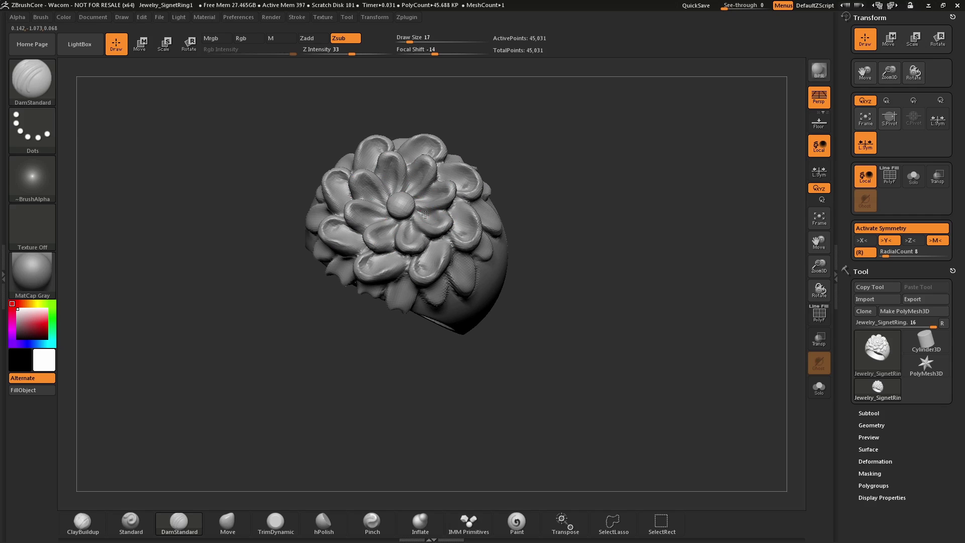
Toggle Activate Symmetry off and back on
click(891, 228)
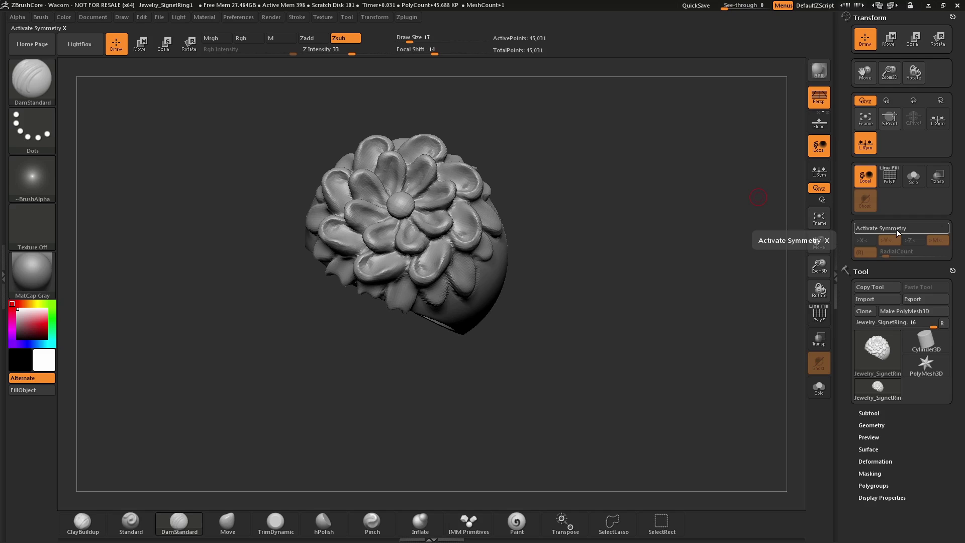
click(895, 229)
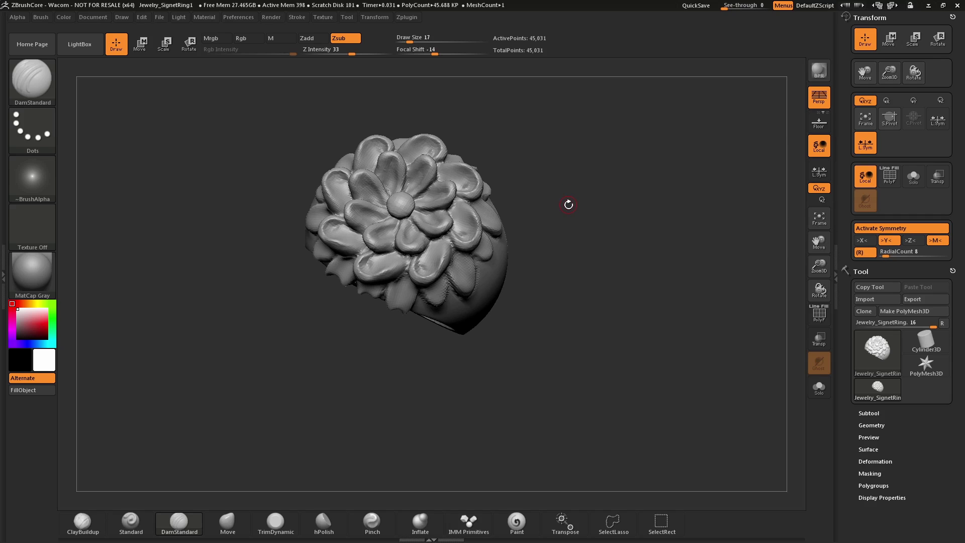
Carve radial grooves into the central bud and fine creases into the inner petals with the DamStandard brush
key(x)
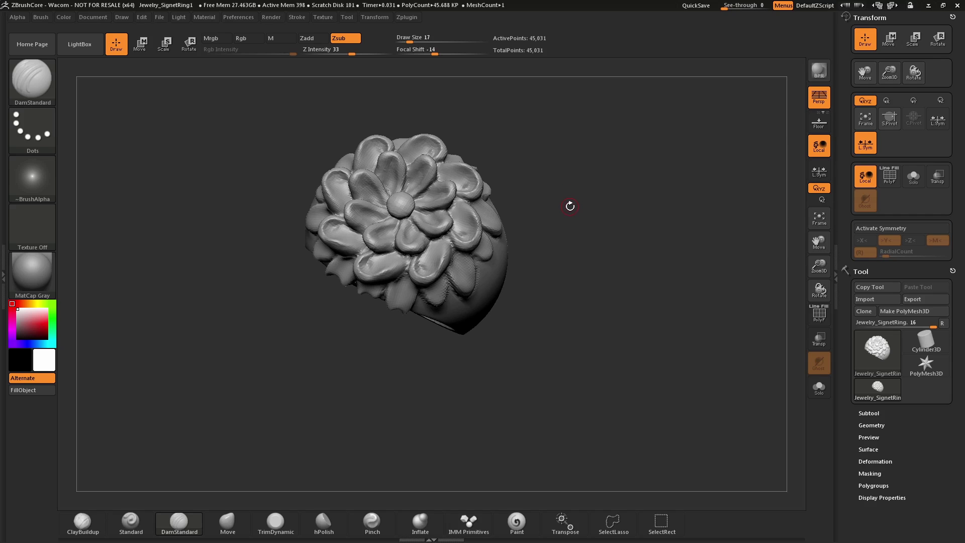
key(x)
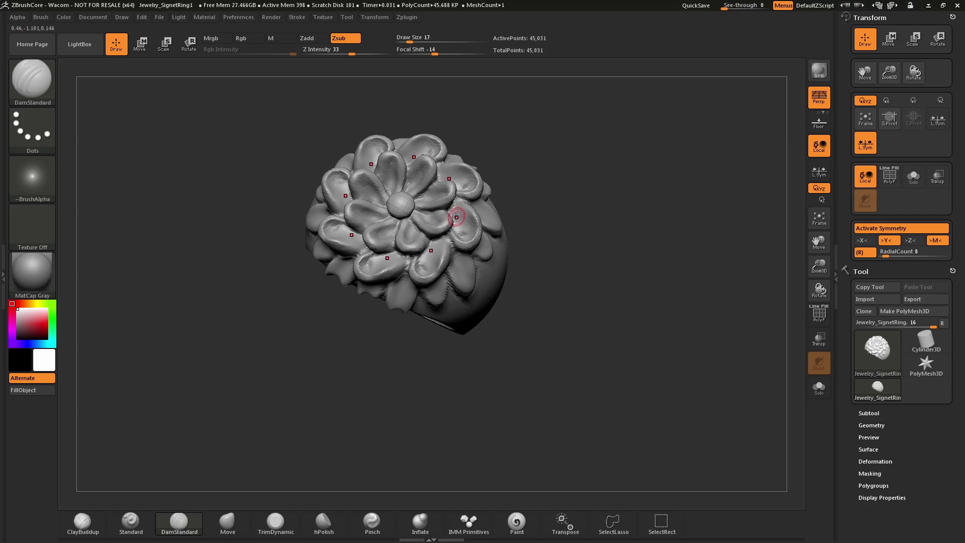
drag(483, 193, 453, 195)
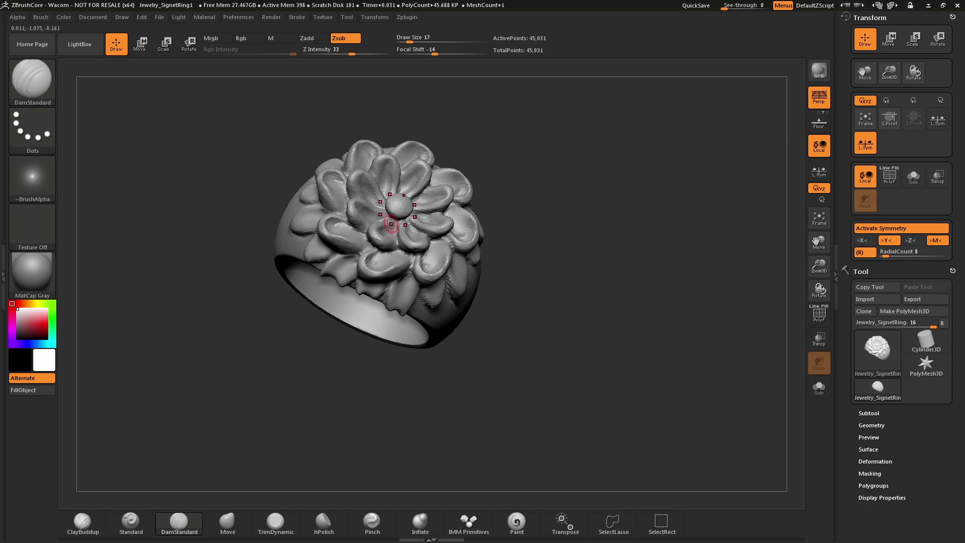
drag(391, 223, 393, 225)
drag(444, 145, 442, 171)
mouse_move(390, 230)
mouse_down()
mouse_move(378, 240)
mouse_move(406, 215)
mouse_up()
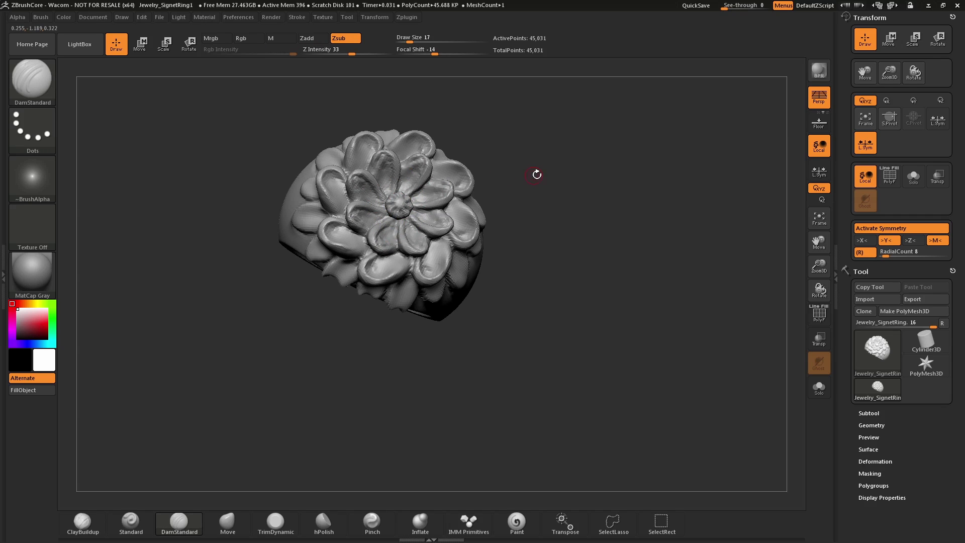
Carve curling scroll lines ending in spirals into the band beneath the lower petals with the DamStandard brush
drag(537, 174, 517, 127)
drag(432, 255, 480, 309)
mouse_move(569, 214)
mouse_down()
mouse_move(565, 187)
mouse_move(478, 209)
mouse_up()
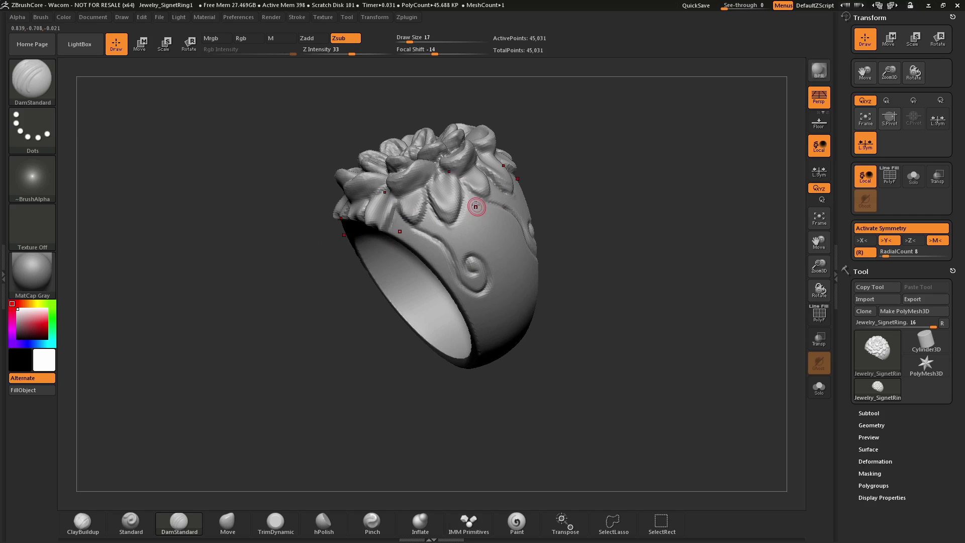
drag(498, 244, 490, 235)
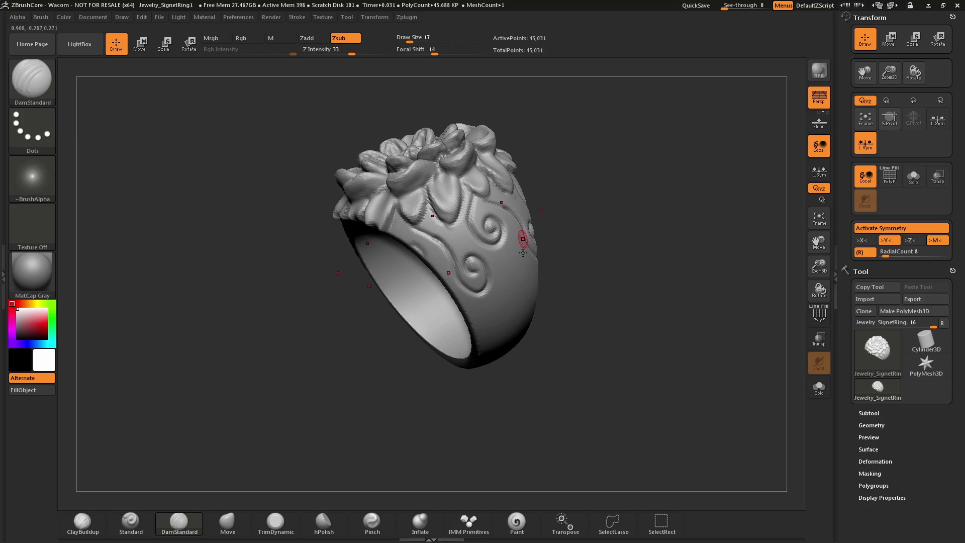
drag(583, 169, 559, 161)
drag(480, 201, 488, 250)
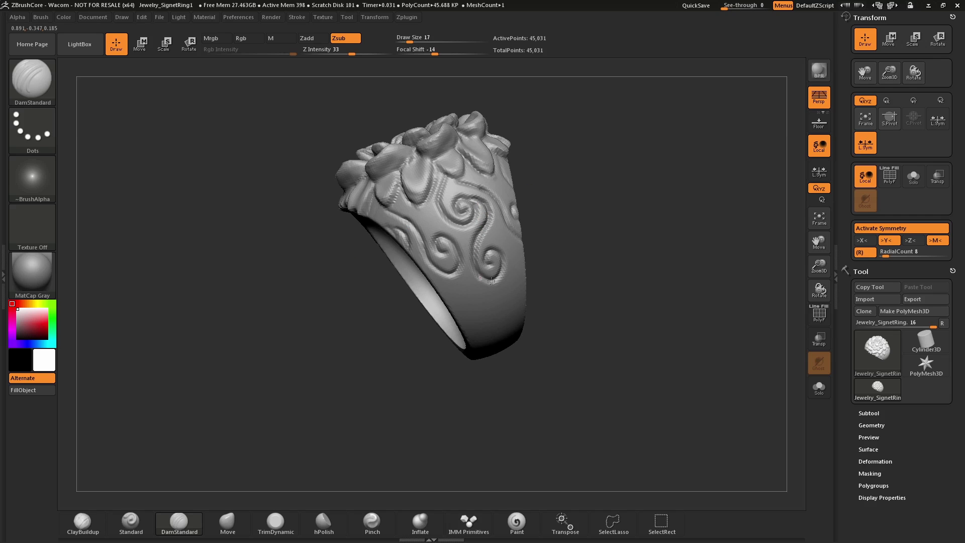
mouse_move(526, 196)
mouse_down()
mouse_move(531, 174)
mouse_move(511, 151)
mouse_move(565, 176)
mouse_move(548, 164)
mouse_up()
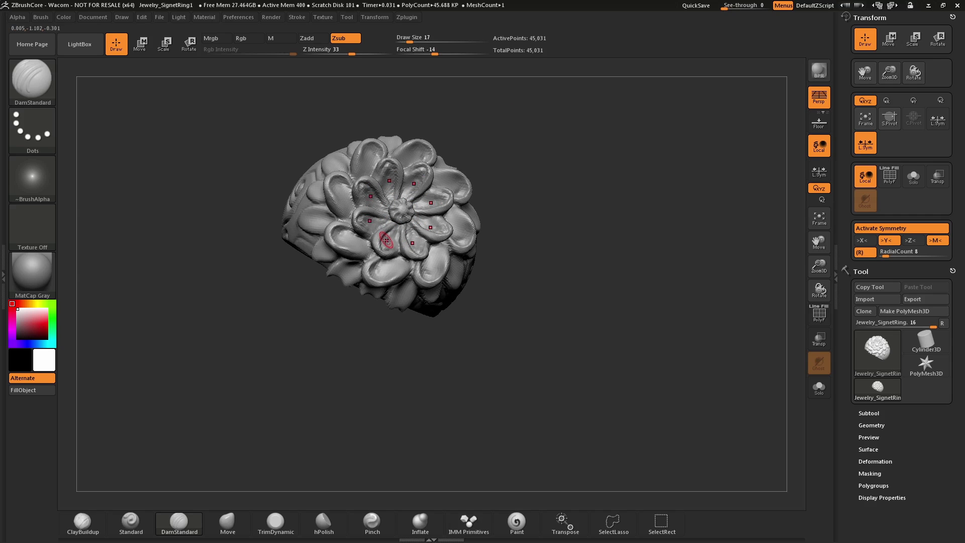